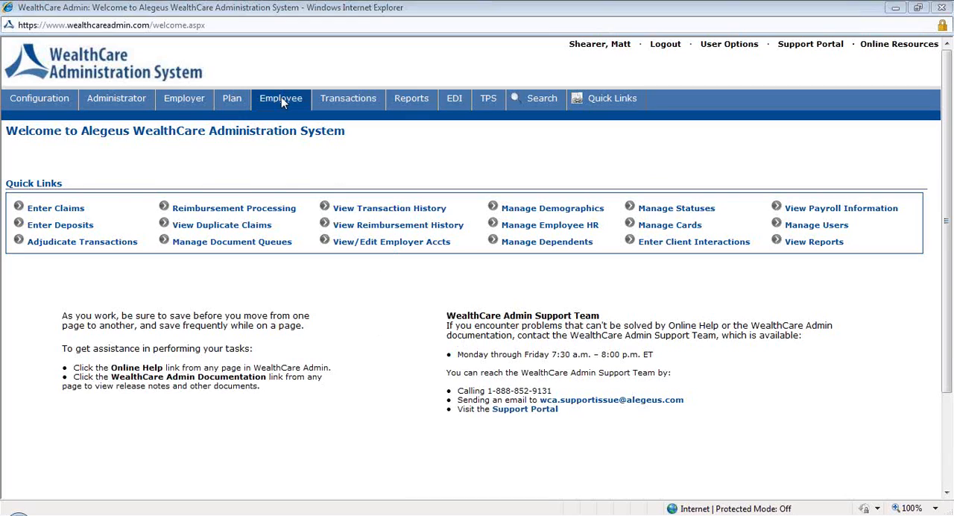
# - Start a new employee record and enter the employee's first name, last name and employee ID
pyautogui.click(282, 101)
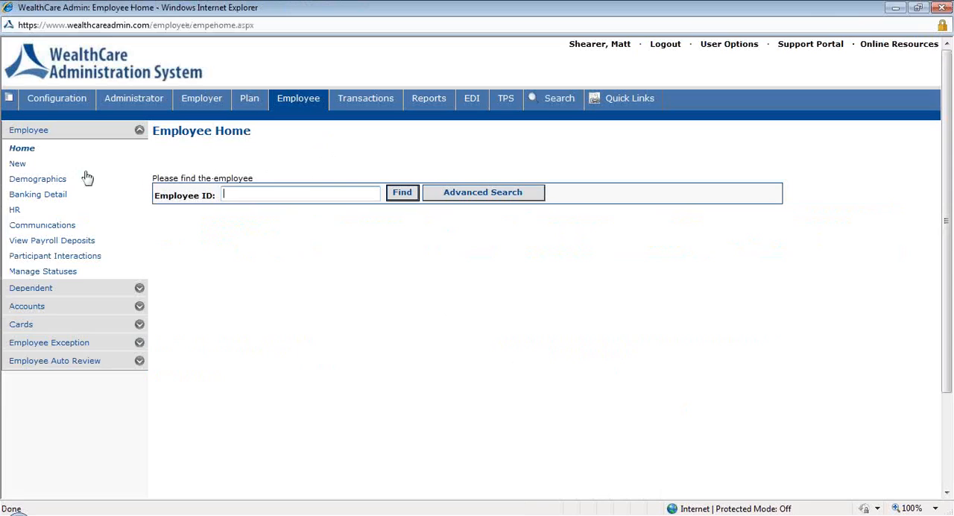
pyautogui.click(33, 170)
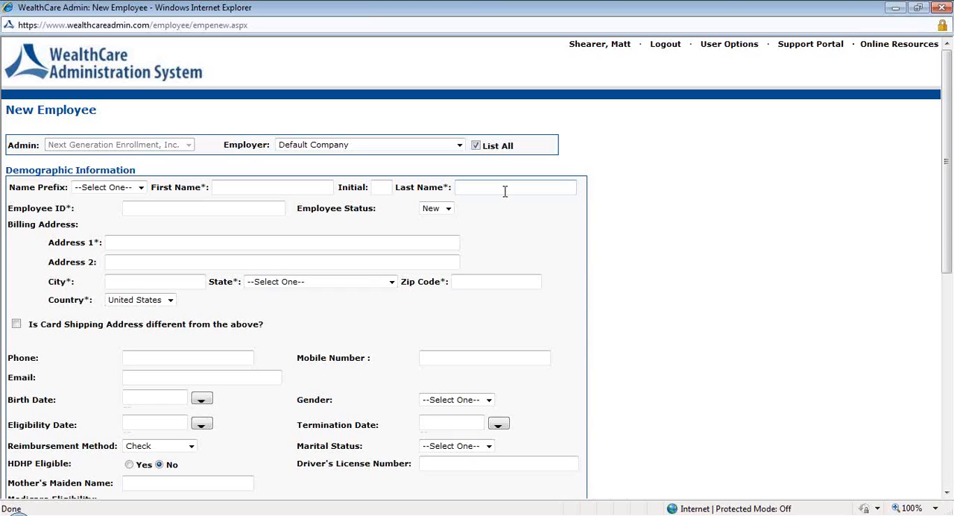
pyautogui.click(245, 186)
pyautogui.write('FSA')
pyautogui.press('Tab')
pyautogui.press('Tab')
pyautogui.write('Test')
pyautogui.press('Tab')
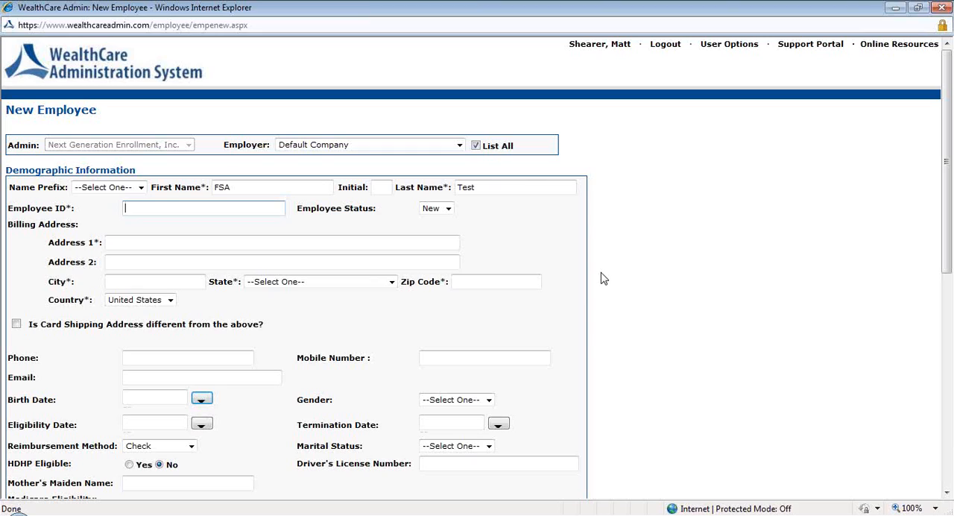
pyautogui.write('789654321')
# - Fill in the employee's billing address with the street, city, state and zip code
pyautogui.click(123, 242)
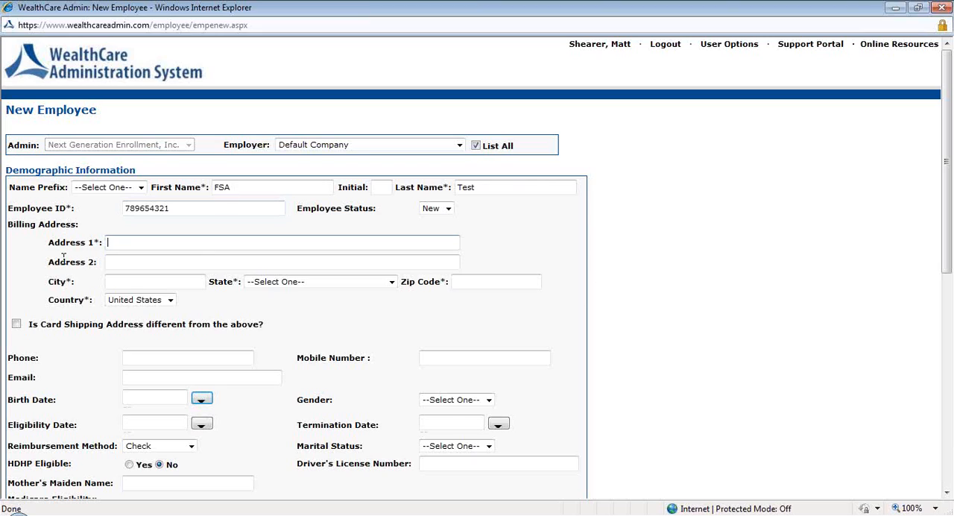
pyautogui.write('123 Main St.')
pyautogui.press('Tab')
pyautogui.write('G')
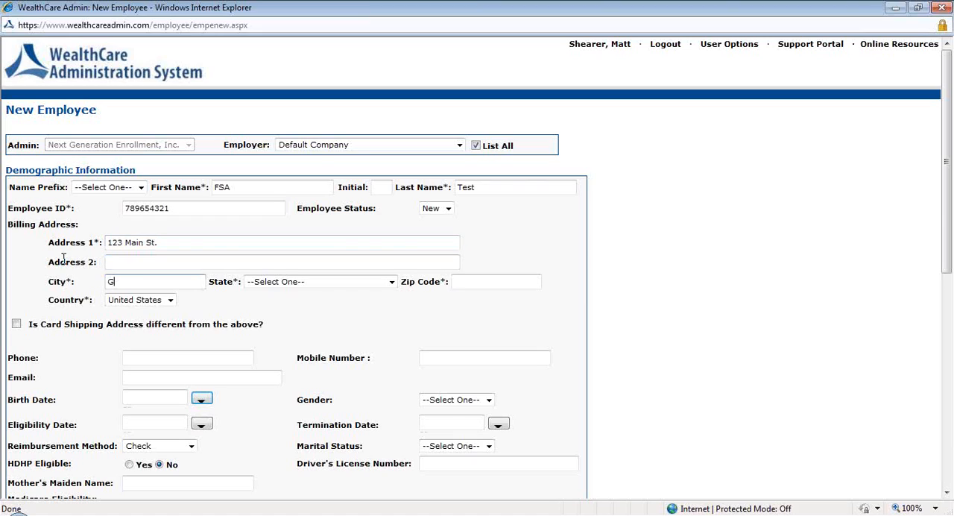
pyautogui.write('rand Rapids')
pyautogui.press('Tab')
pyautogui.write('mi')
pyautogui.press('Tab')
pyautogui.write('49506')
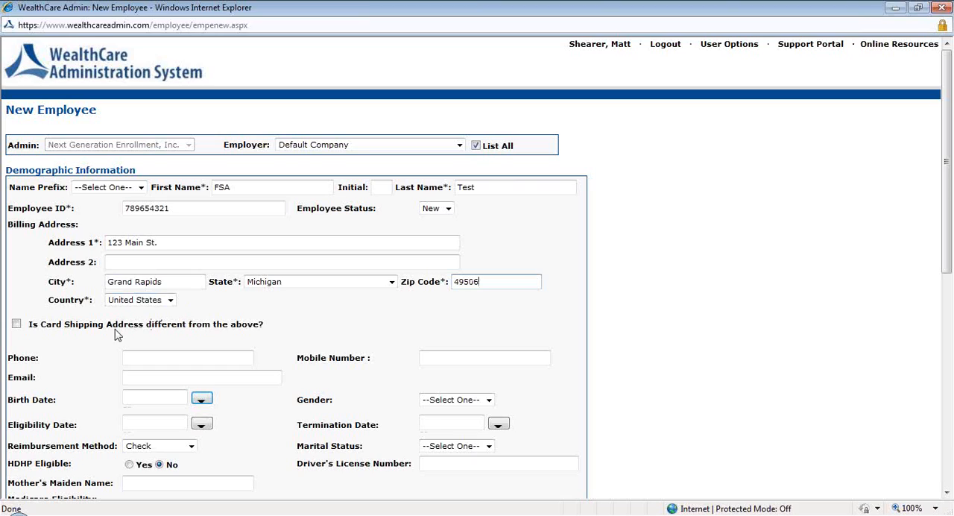
# - Enter the employee's e-mail and birth date, and set the eligibility date to 9/1/2012
pyautogui.scroll(-2, 93, 350)
pyautogui.click(134, 310)
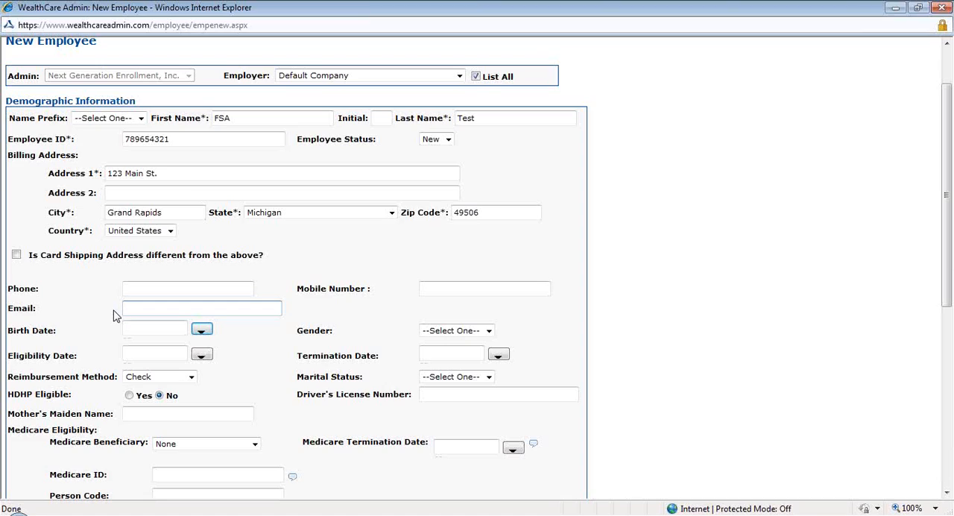
pyautogui.click(140, 328)
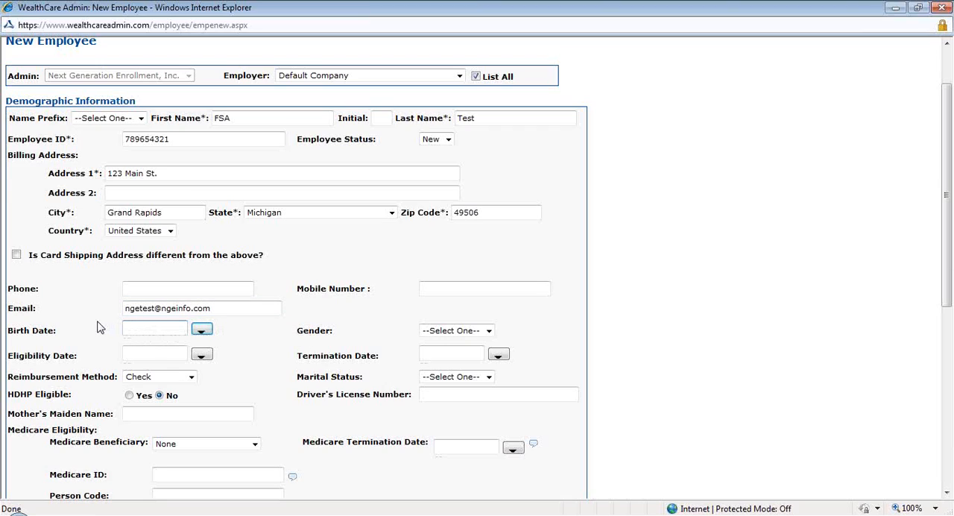
pyautogui.write('1/1/2000')
pyautogui.press('Tab')
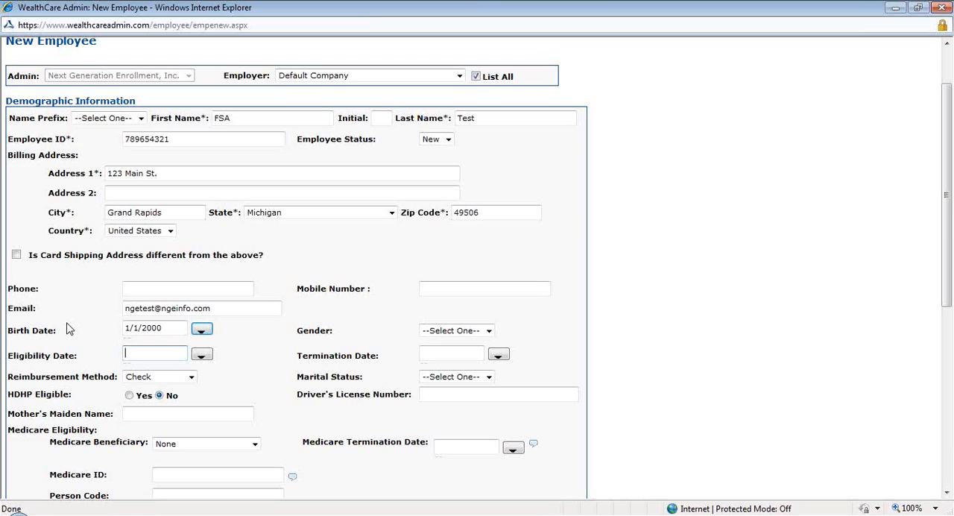
pyautogui.write('9/1/2012')
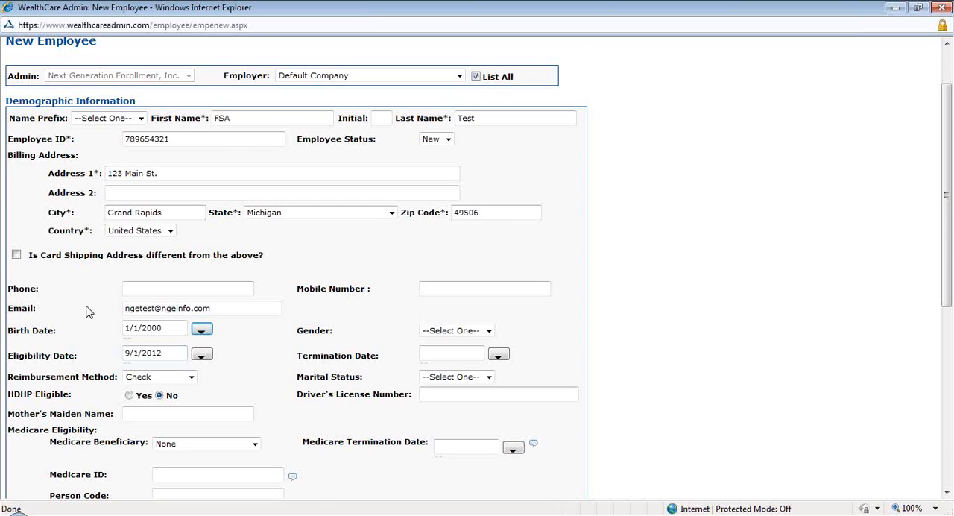
# - Enter the employee's Social Security number in the IDs section and save the new employee record
pyautogui.scroll(-3, 87, 309)
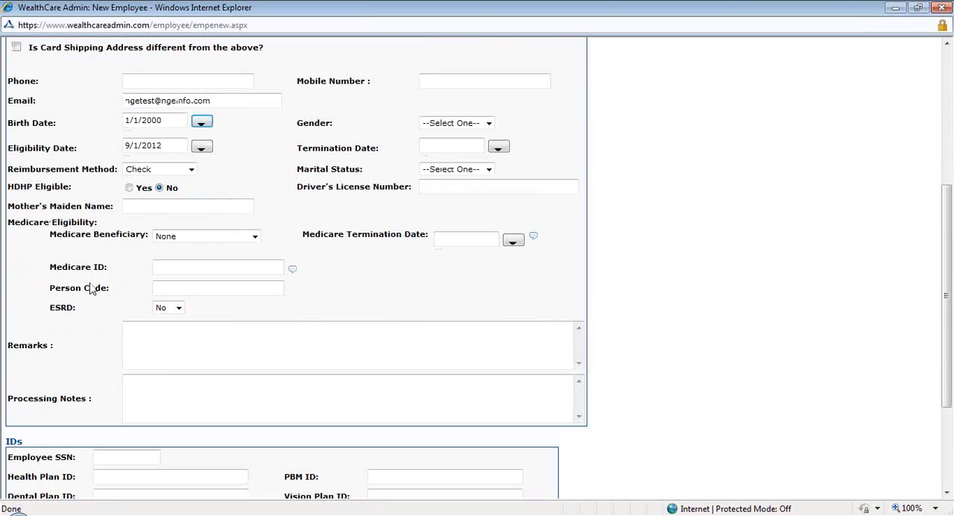
pyautogui.scroll(-1, 90, 288)
pyautogui.click(126, 386)
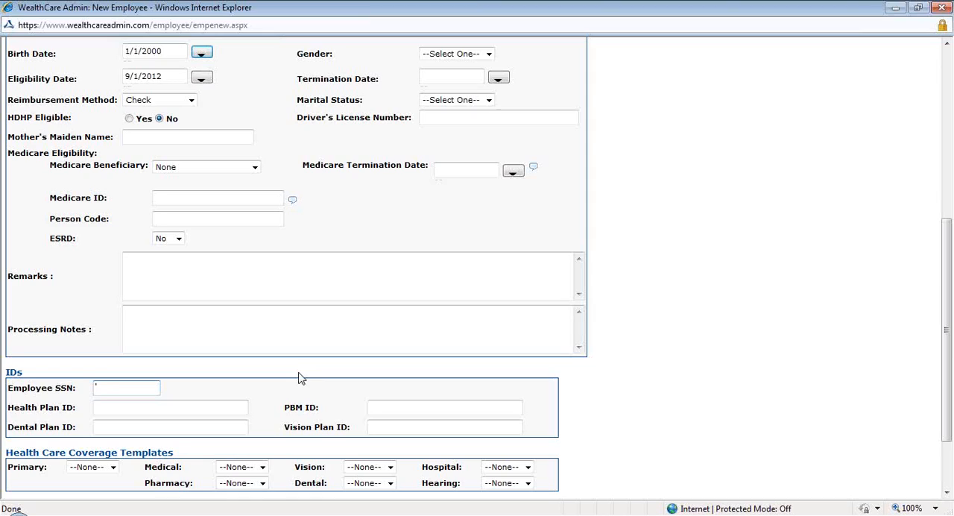
pyautogui.write('123456789')
pyautogui.scroll(-2, 294, 369)
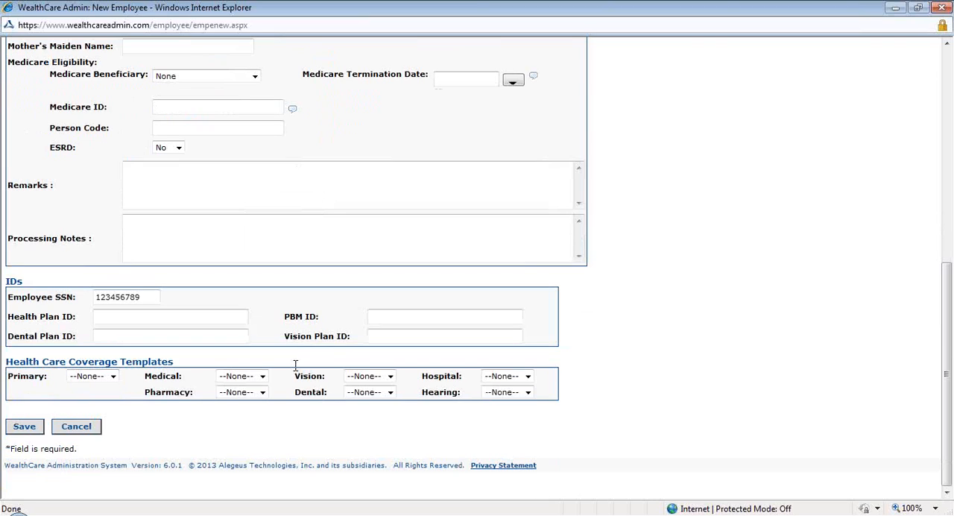
pyautogui.click(24, 428)
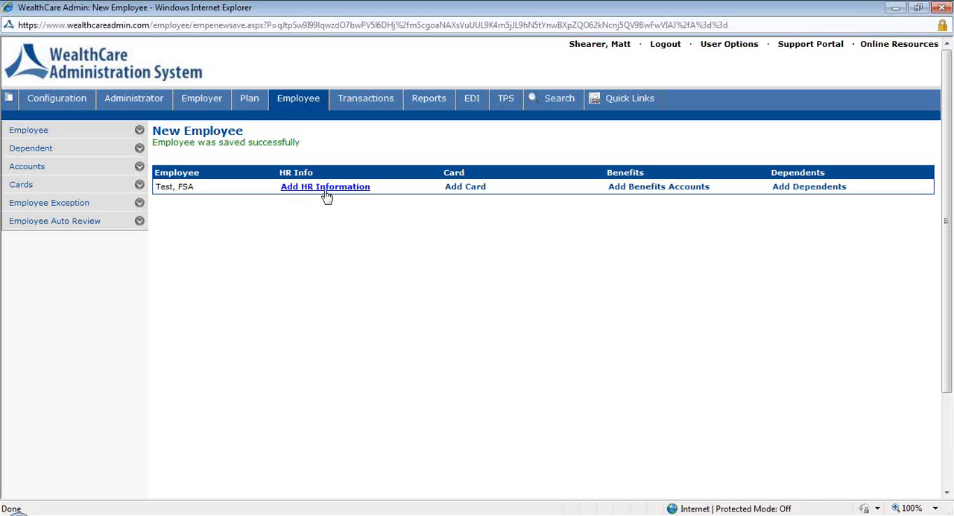
# - Add a card for the new employee with the issue option set to Do Not Issue and save it
pyautogui.click(473, 193)
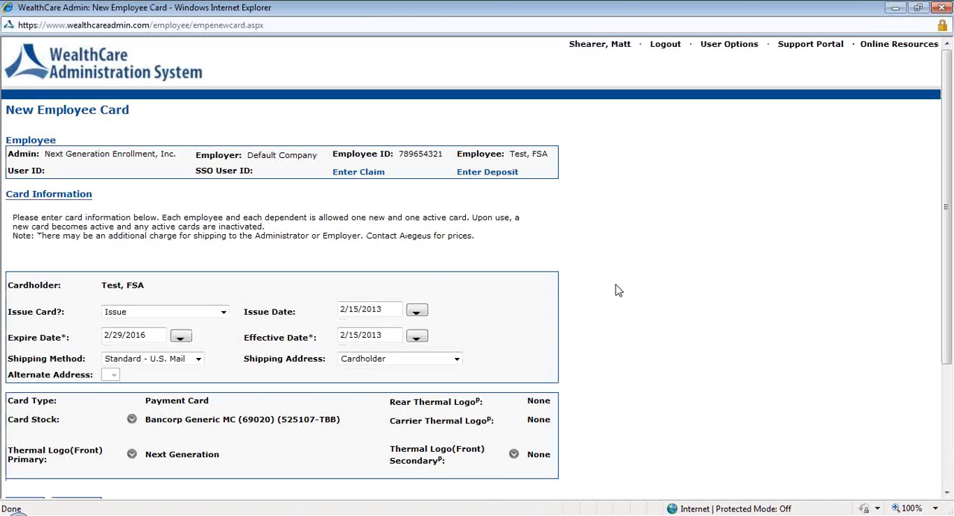
pyautogui.scroll(-2, 616, 289)
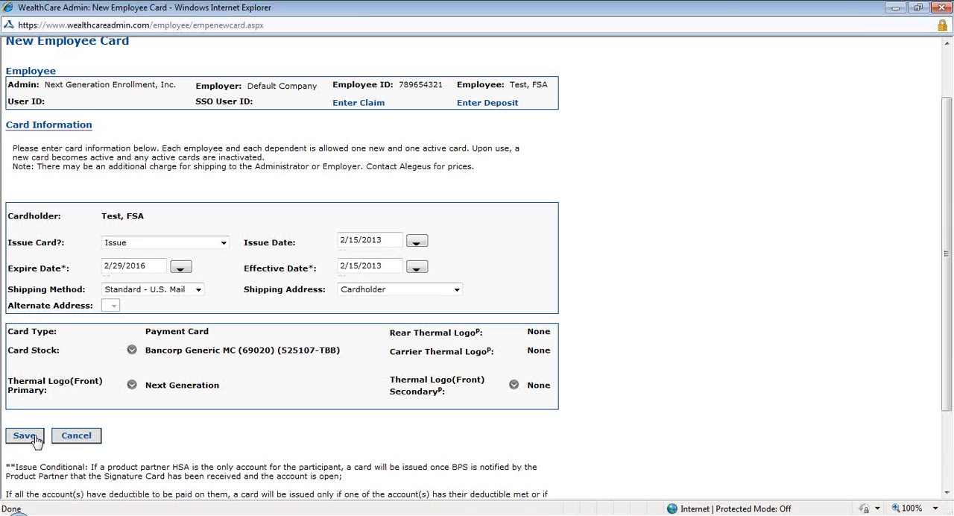
pyautogui.click(223, 243)
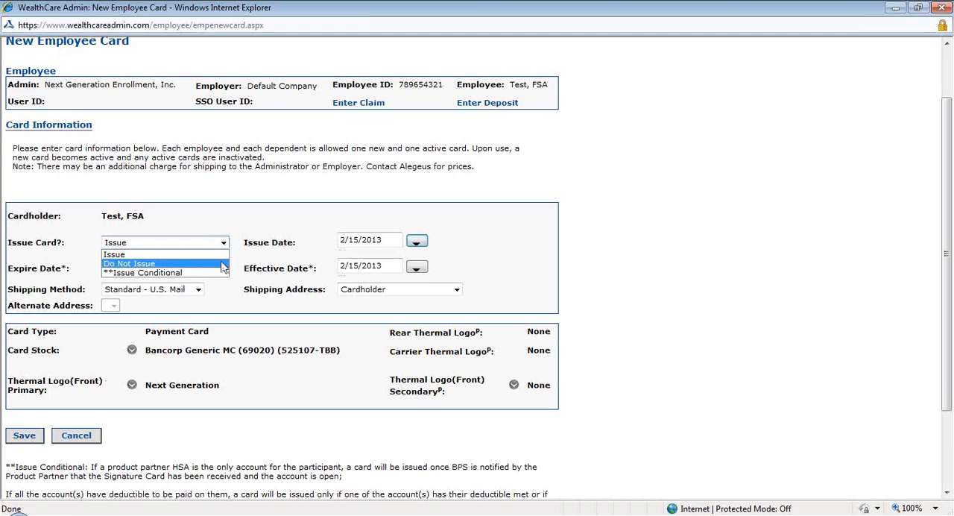
pyautogui.click(221, 265)
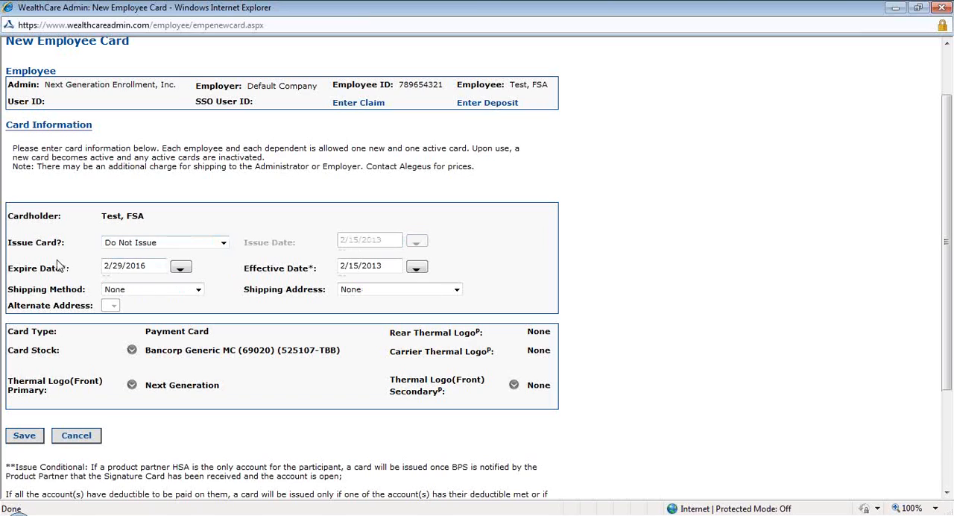
pyautogui.click(27, 439)
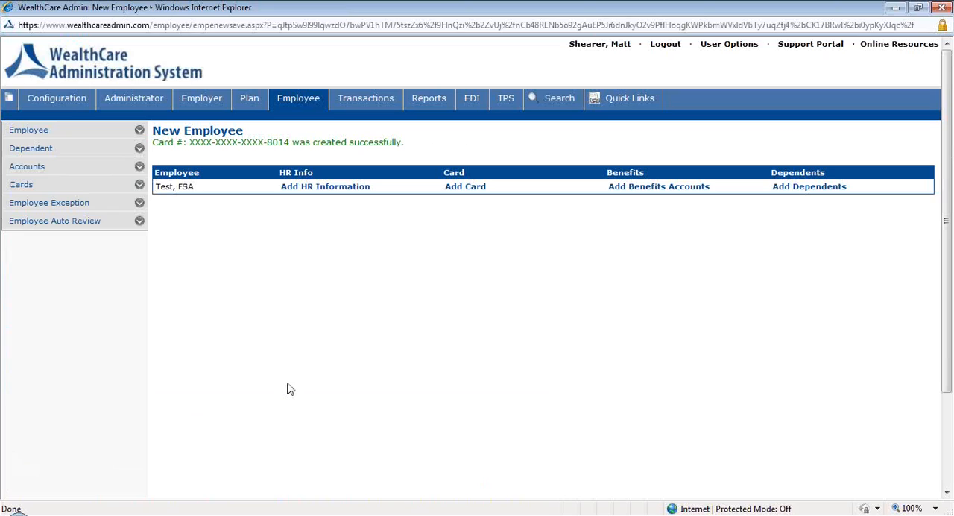
# - Start a new benefit account on the plan FSA - FSAHC35466 - 9/1/2012 - 8/31/2013 with an effective date of 9/1/2012
pyautogui.click(637, 192)
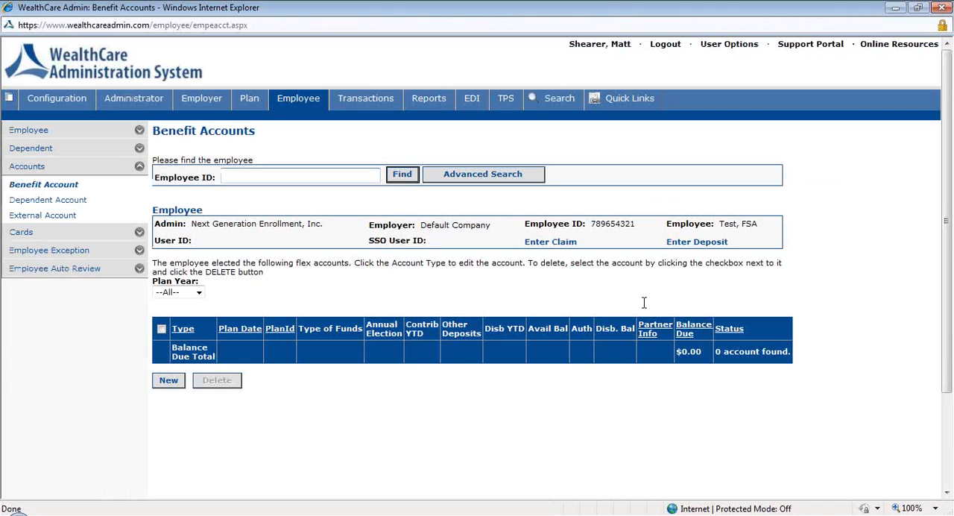
pyautogui.click(169, 381)
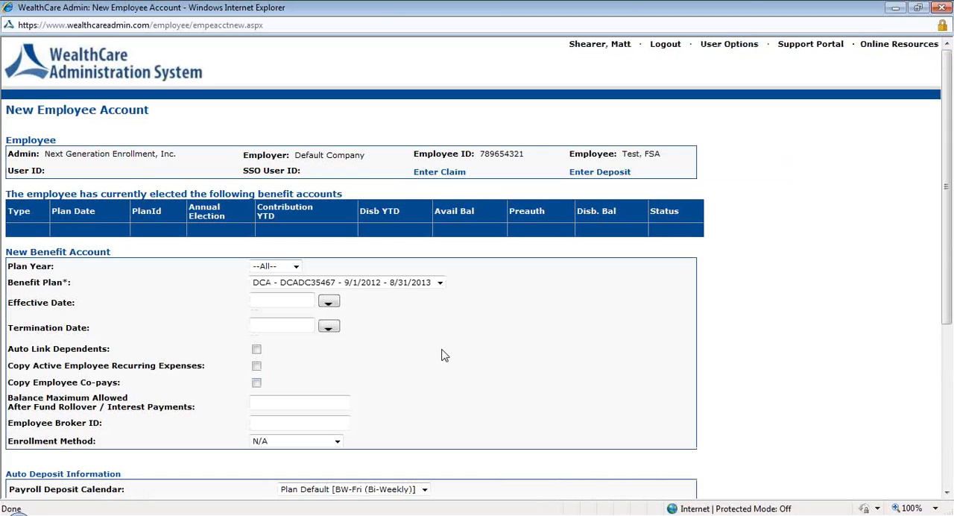
pyautogui.click(439, 284)
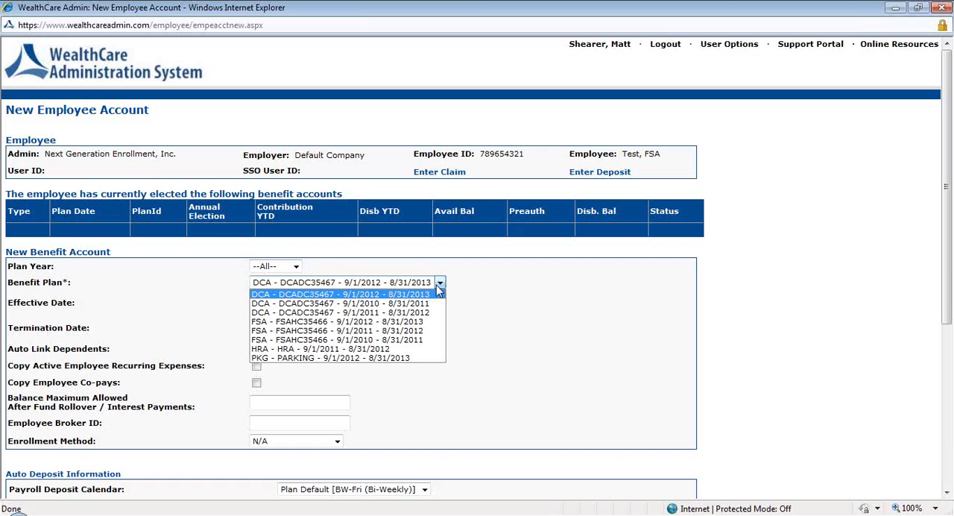
pyautogui.click(427, 322)
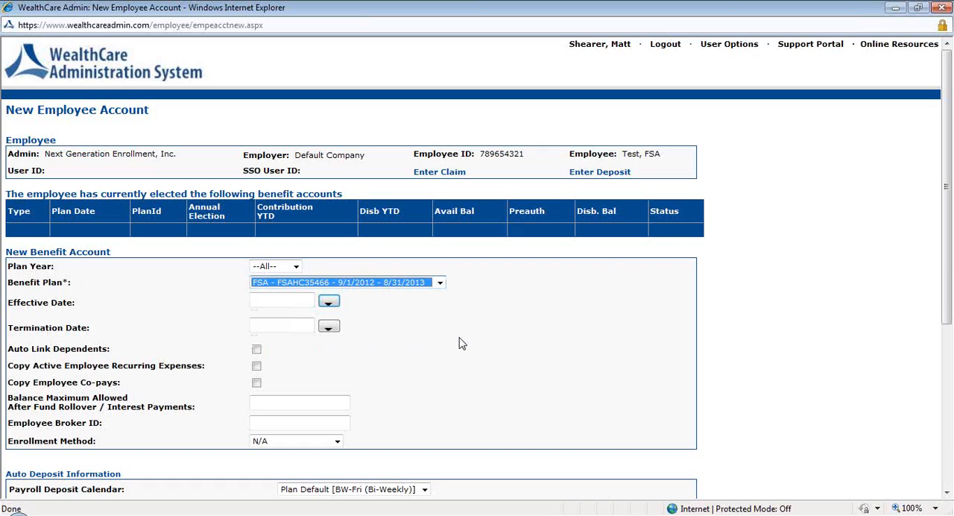
pyautogui.click(291, 299)
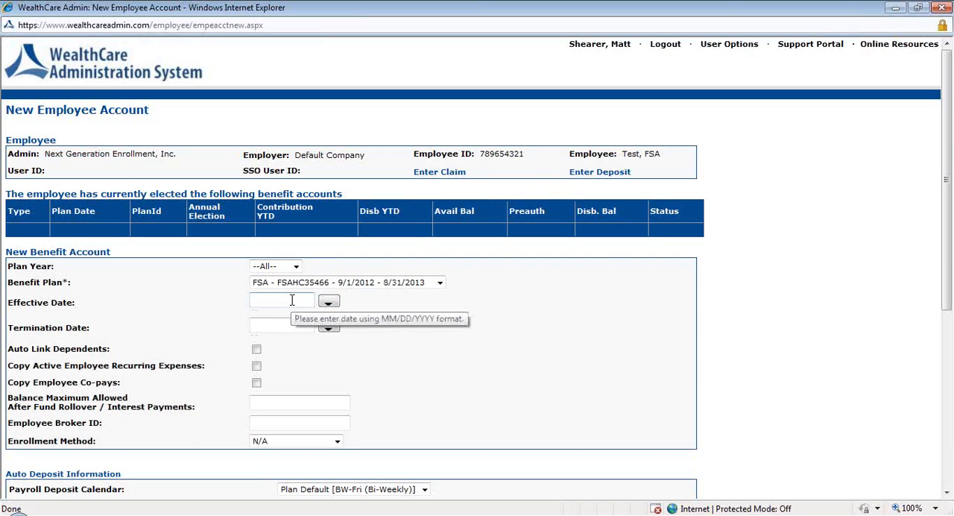
pyautogui.write('9/1/2012')
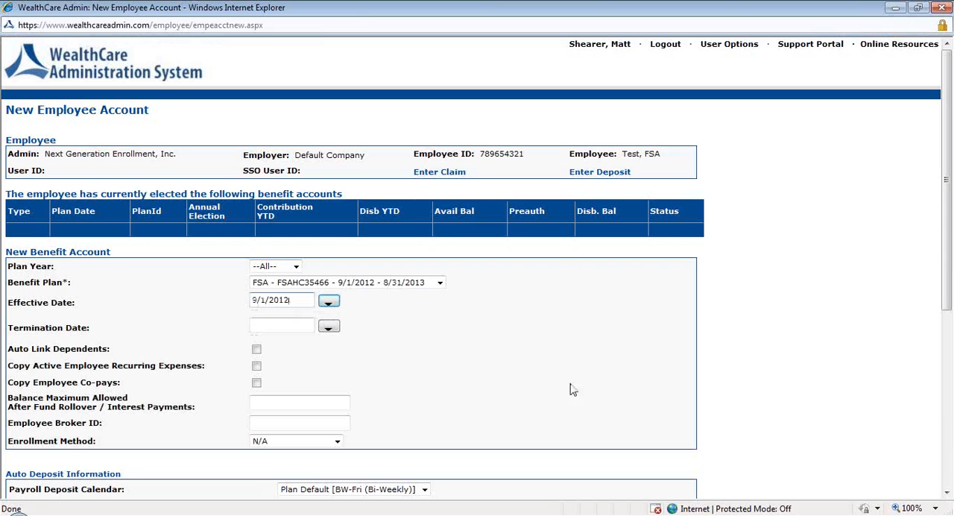
pyautogui.click(567, 362)
# - Set the employee's prefunded amount and total expected contribution to 500, calculate the contribution amount and save the benefit account
pyautogui.scroll(-3, 546, 356)
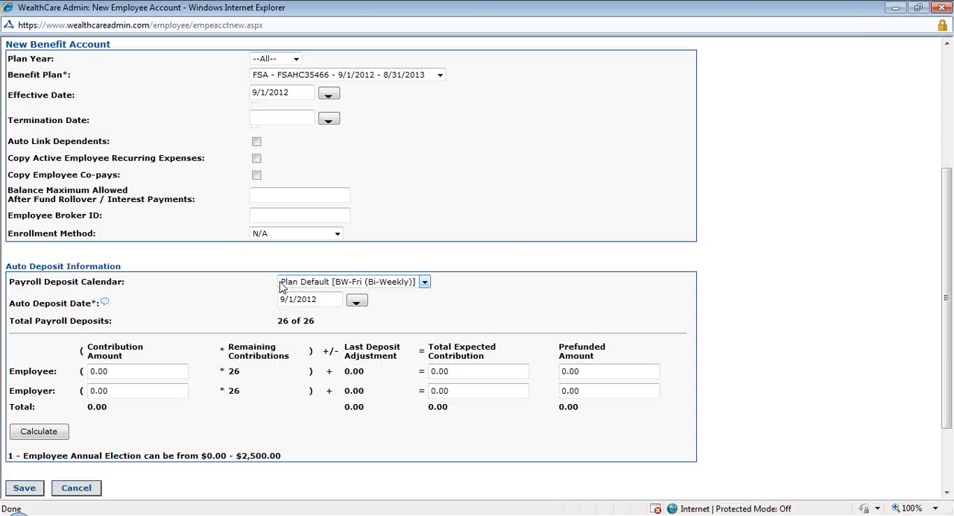
pyautogui.click(589, 371)
pyautogui.write('500')
pyautogui.click(590, 301)
pyautogui.click(477, 370)
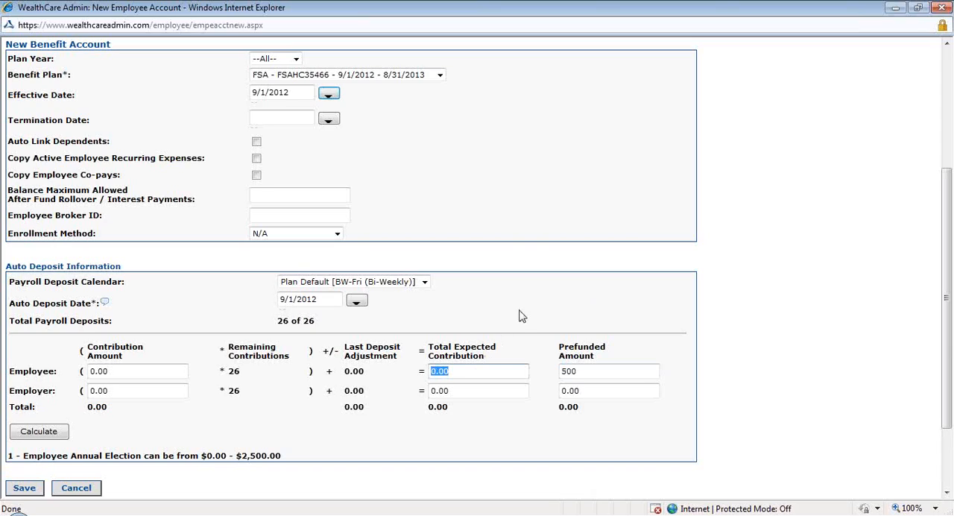
pyautogui.write('500')
pyautogui.click(524, 317)
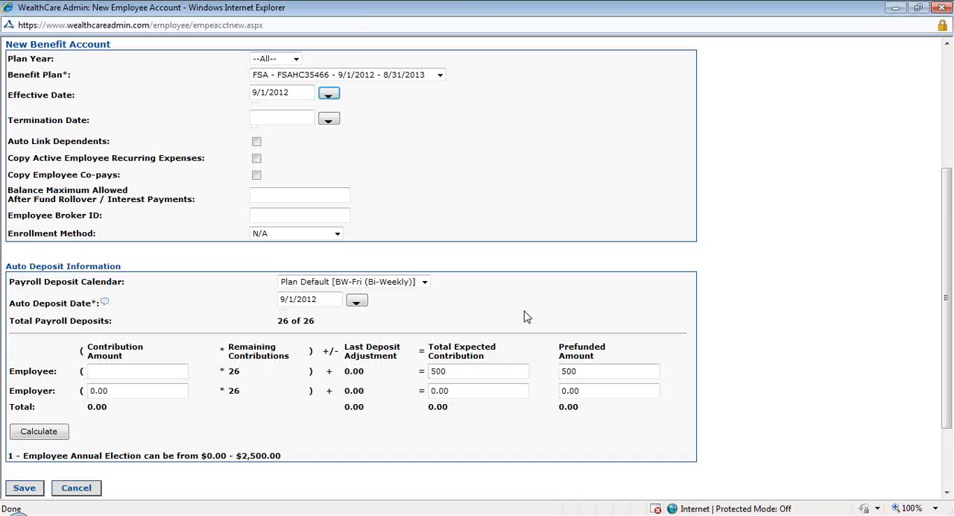
pyautogui.click(43, 434)
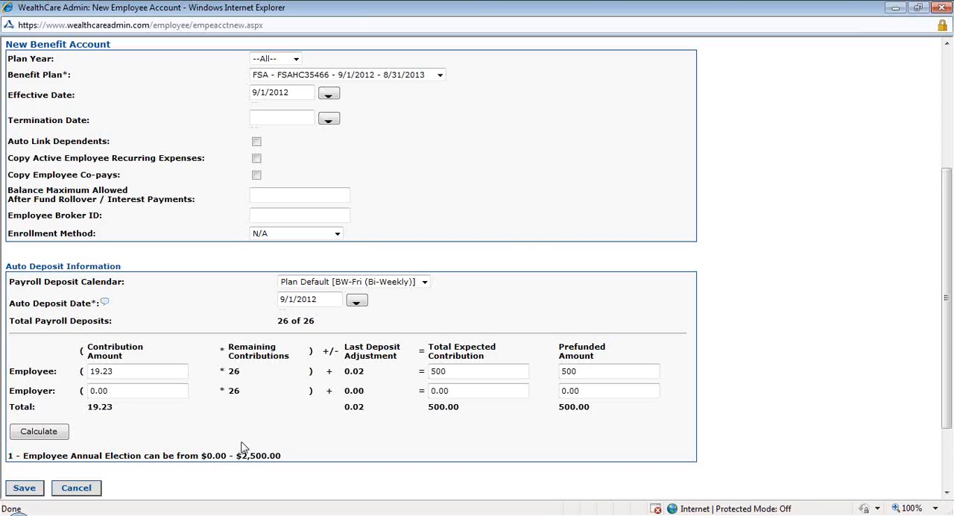
pyautogui.click(19, 490)
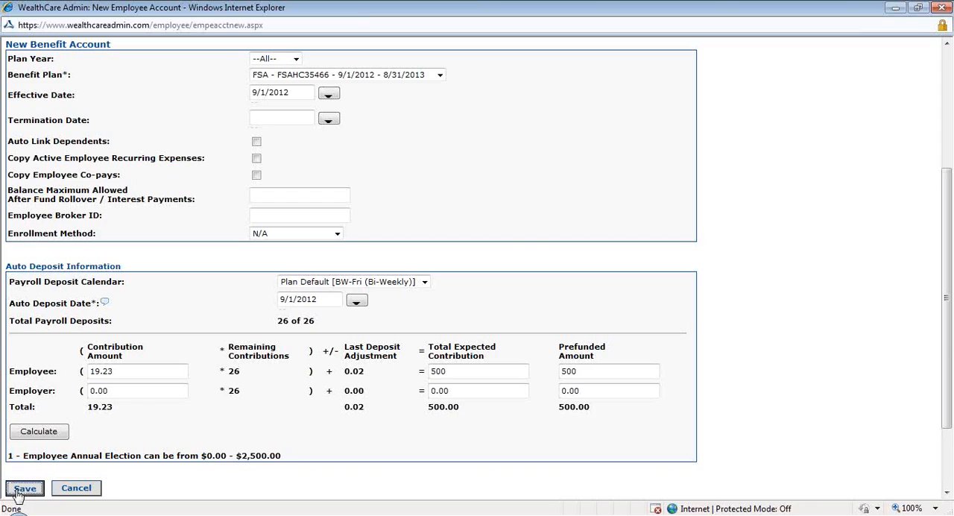